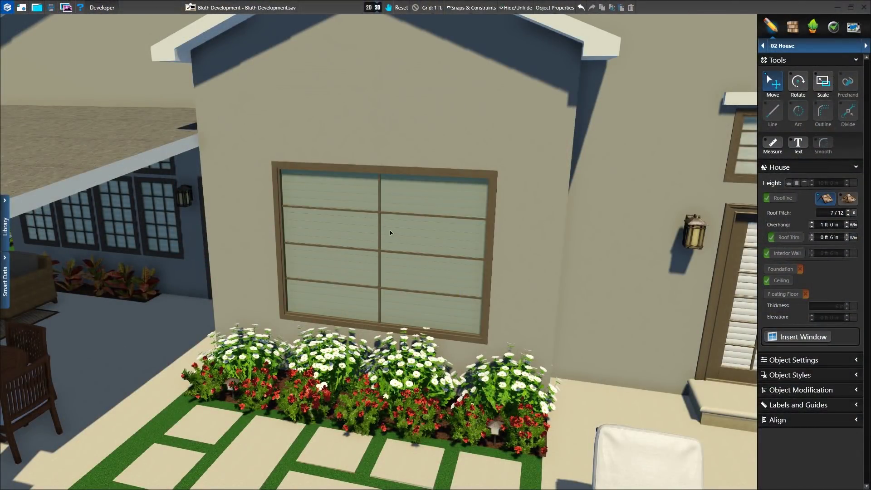
Select the large rectangular window on the gable wall and set its frame's pane count to 3
click(391, 231)
scroll(810, 260, up, 3)
click(795, 362)
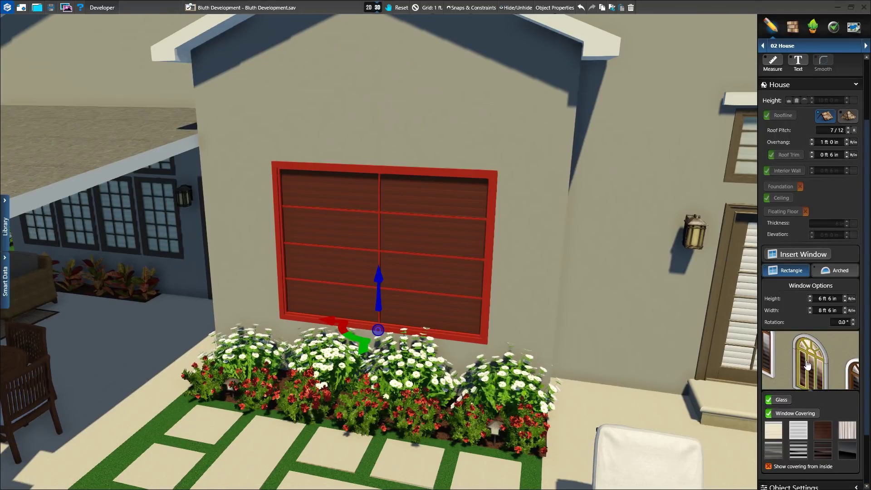
click(846, 355)
scroll(867, 435, down, 3)
click(853, 321)
click(853, 321)
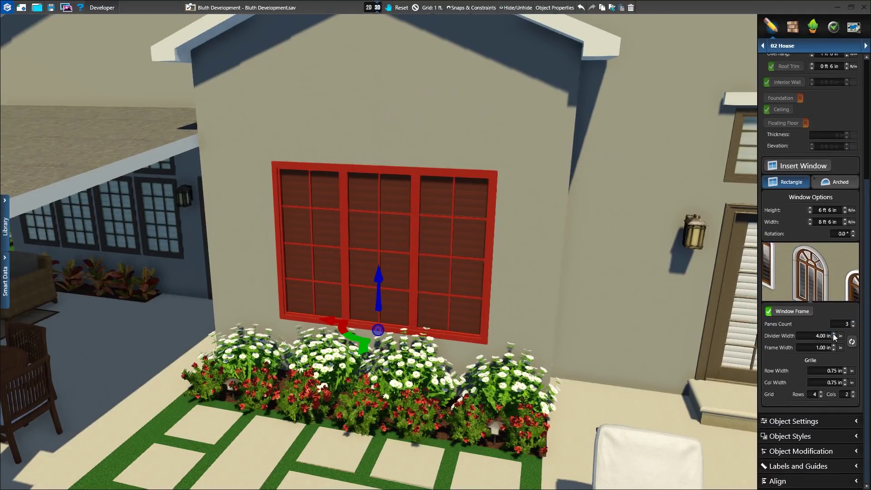
Try wider dividers and a wider frame on the window, and reset the pane widths to their defaults
click(834, 345)
click(834, 344)
click(834, 345)
click(834, 345)
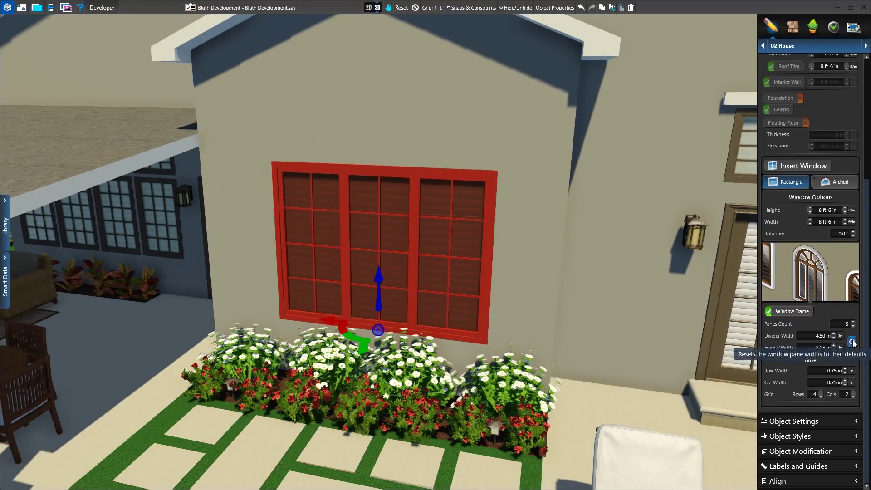
click(852, 342)
Reset the window casing's thickness and width to their default values
scroll(382, 121, up, 3)
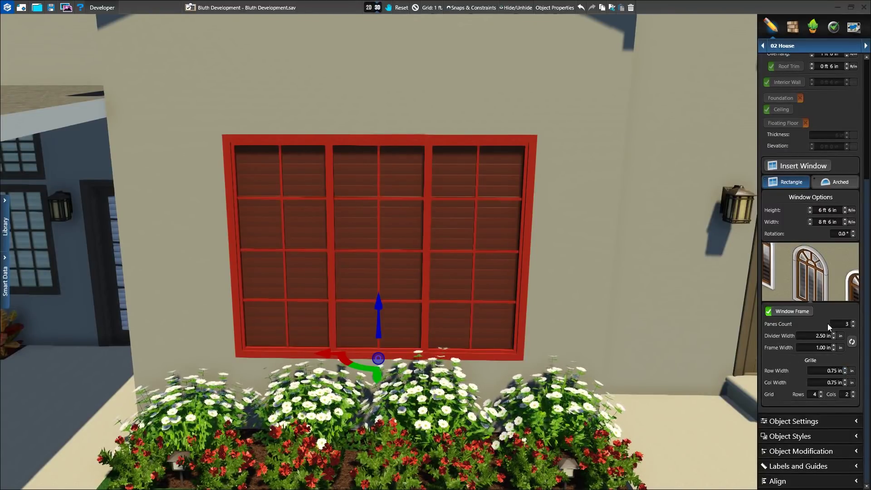
click(827, 296)
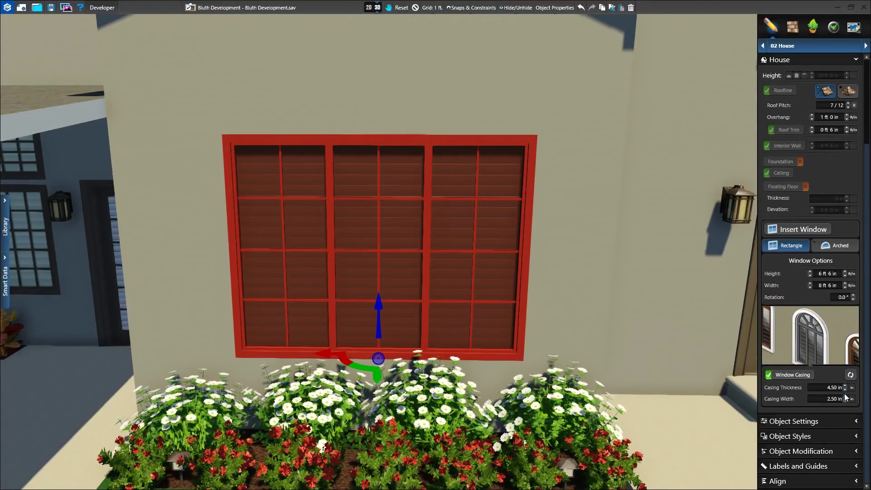
click(850, 377)
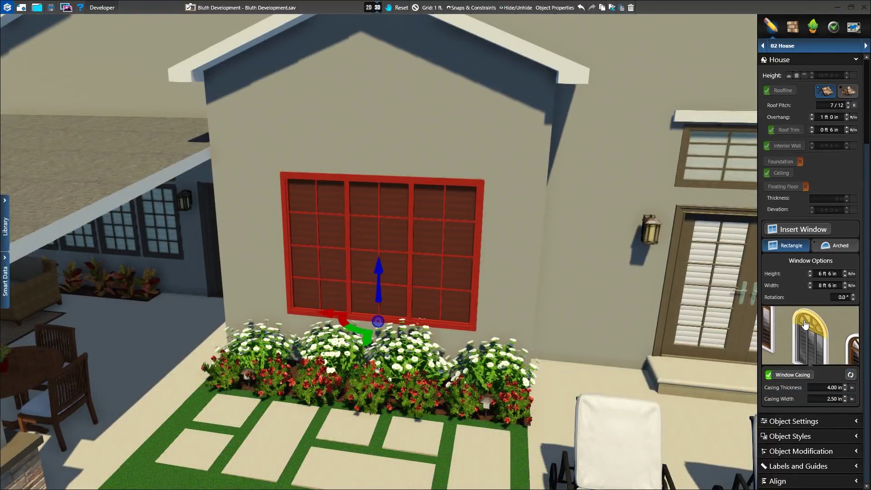
Add a full arch to the top of the window and give it the Fan style
click(804, 322)
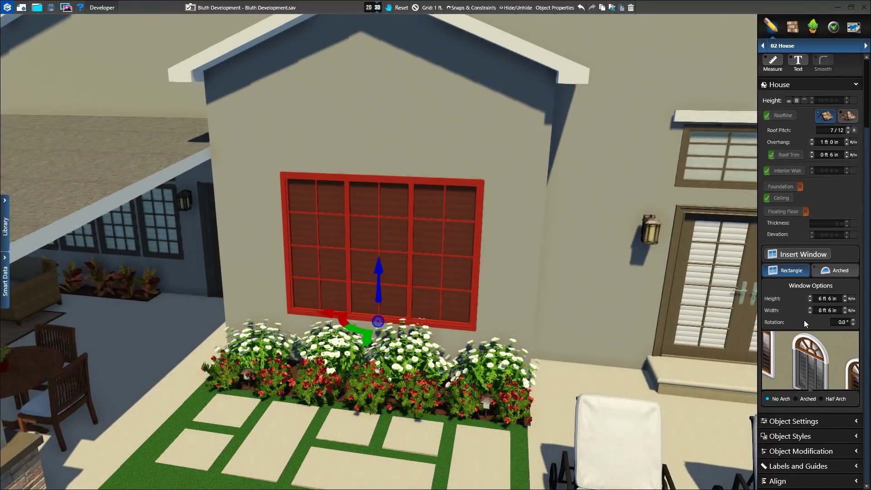
click(808, 399)
click(834, 420)
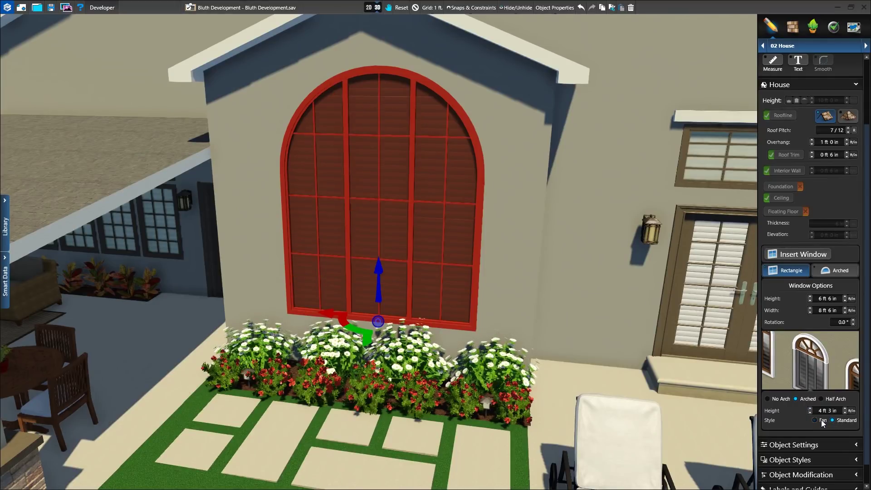
click(822, 420)
Try a different column count for the window's arch grid and toggle the Share Pane option
click(817, 377)
scroll(824, 409, down, 3)
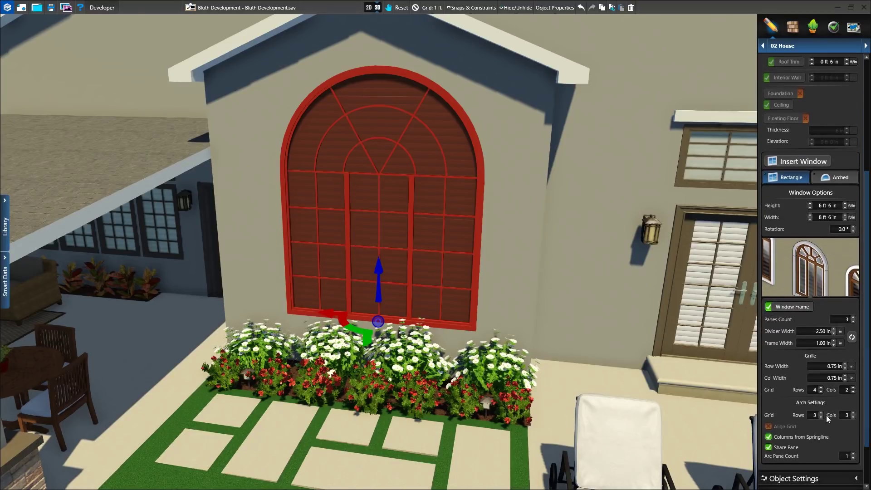
click(853, 418)
click(788, 448)
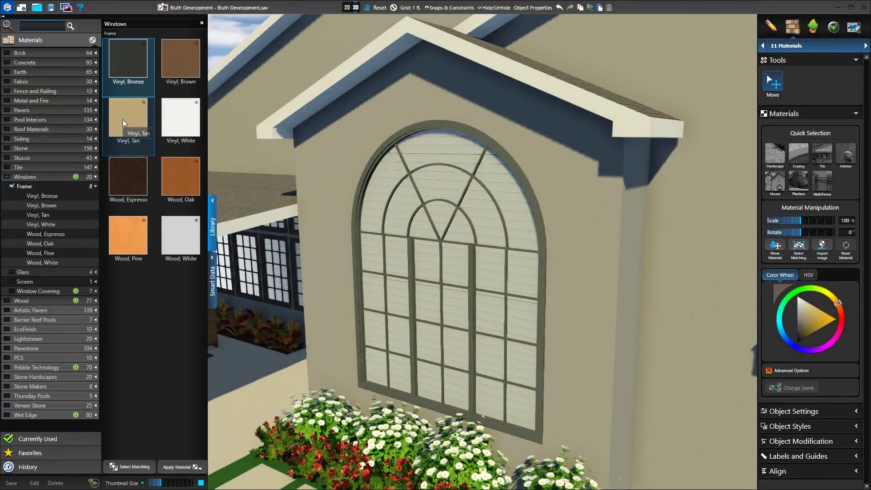
Try Vinyl Tan, Wood Espresso and Wood Pine on the arched window's frame, and settle on Wood, White
click(124, 122)
click(126, 177)
click(123, 232)
click(179, 236)
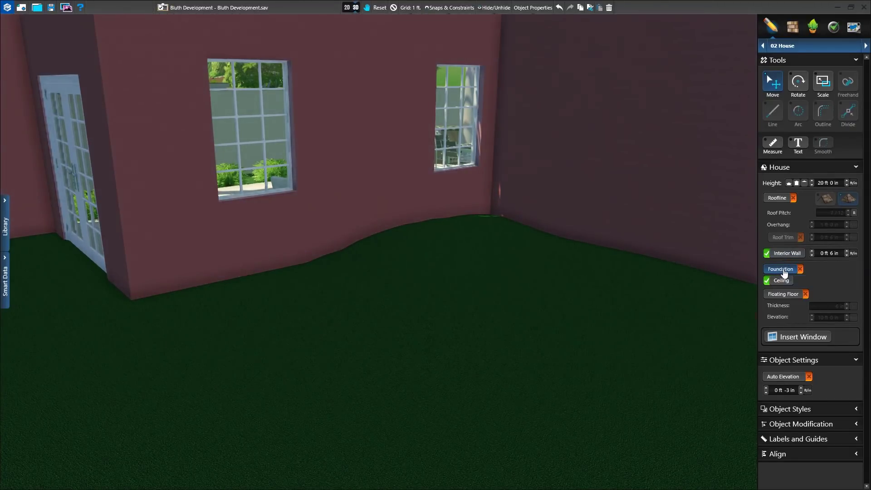
Compare the selected house without and with a foundation, leave the foundation on and deselect the house
click(781, 269)
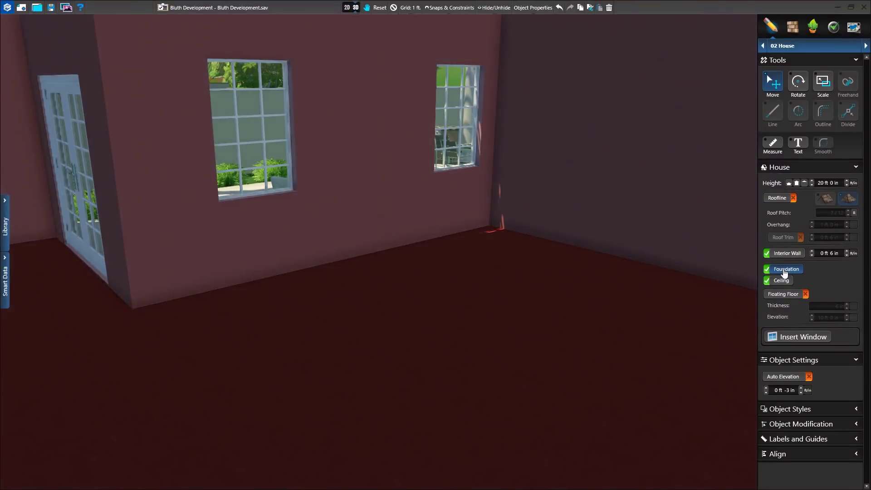
click(784, 271)
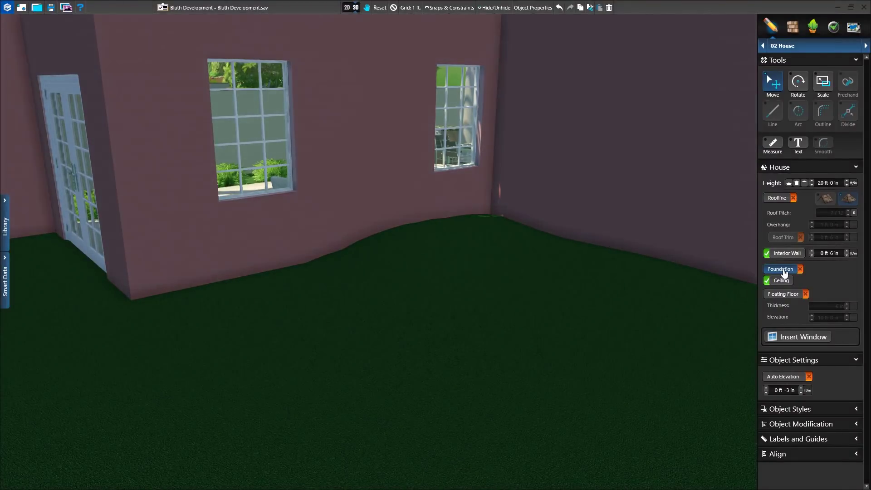
click(784, 271)
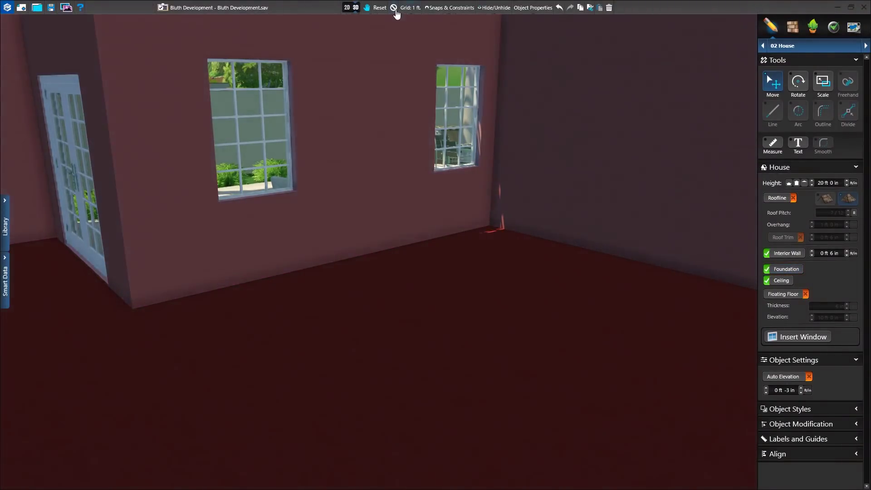
click(393, 8)
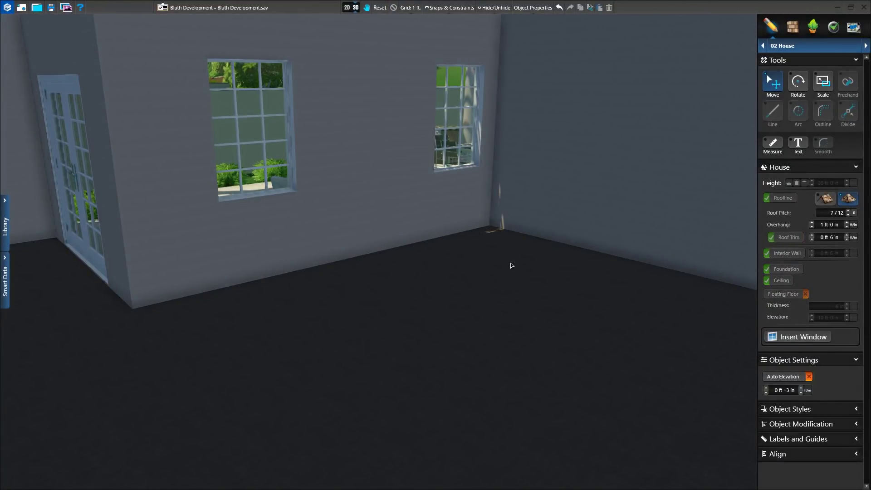
Add a floating floor 6 in thick to the house, raise its elevation to 11 ft 3 in and lower it again
click(472, 263)
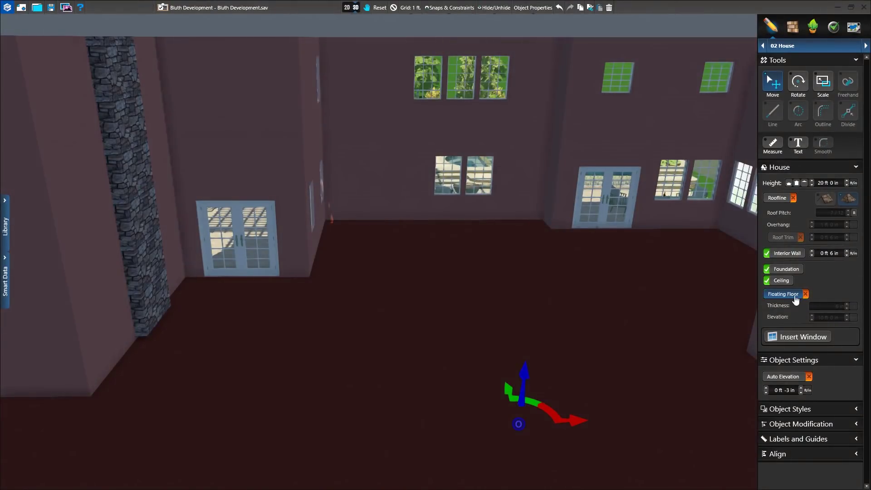
click(796, 294)
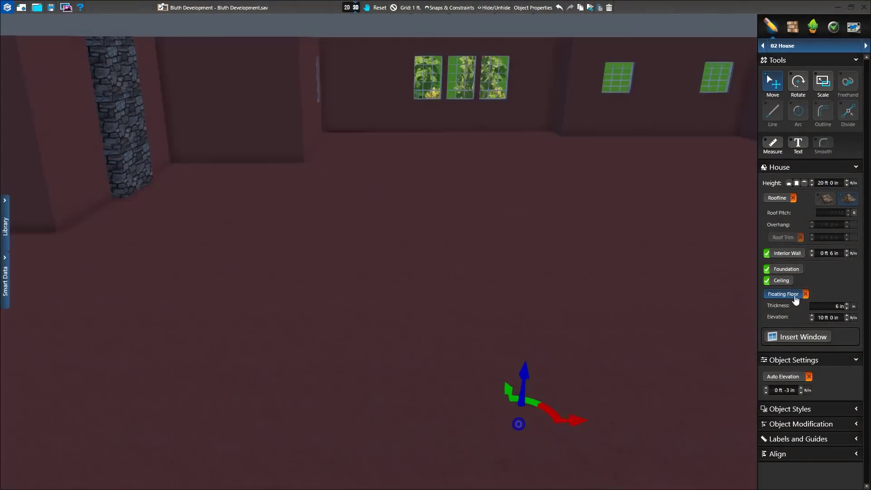
click(847, 316)
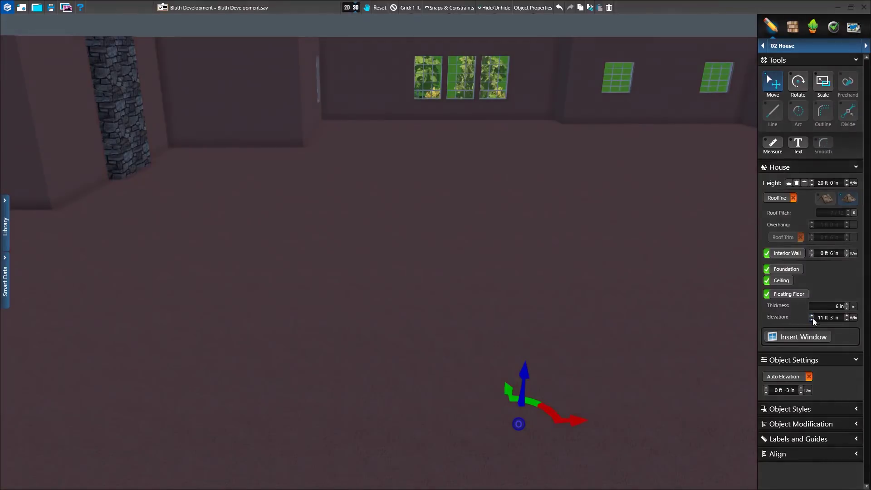
click(812, 319)
click(812, 319)
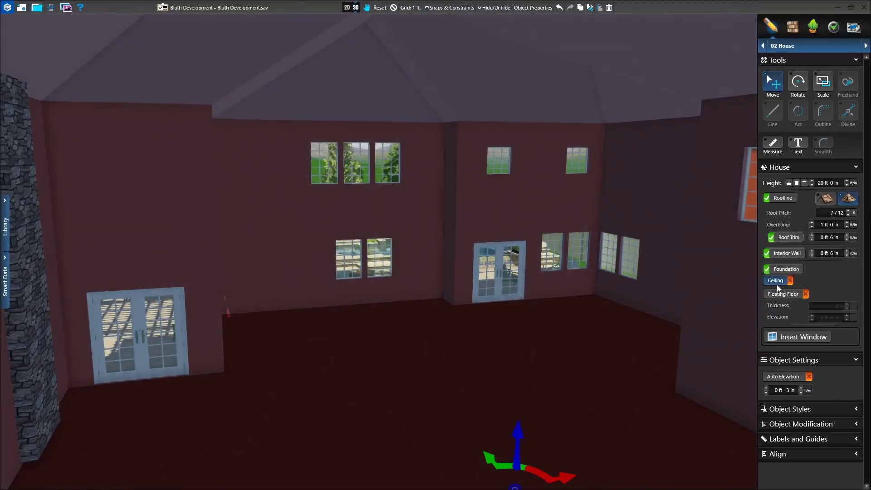
Toggle the house's ceiling on and off to compare the interior with and without the exposed roof
click(778, 283)
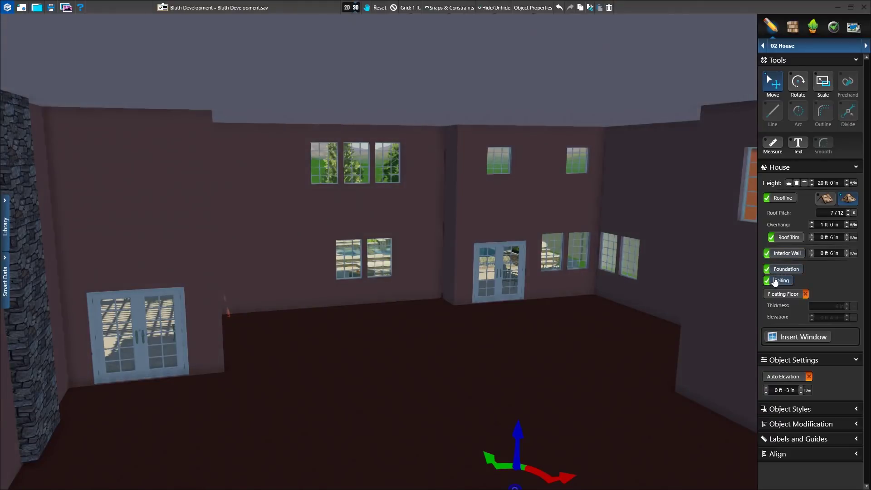
click(775, 282)
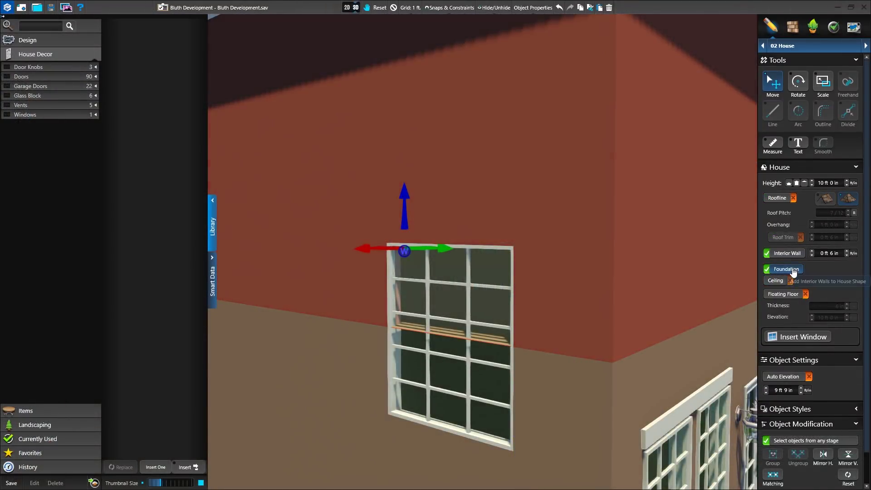
Turn off the foundation of the upper house shape and the ceiling of the lower one behind the shared window
click(793, 270)
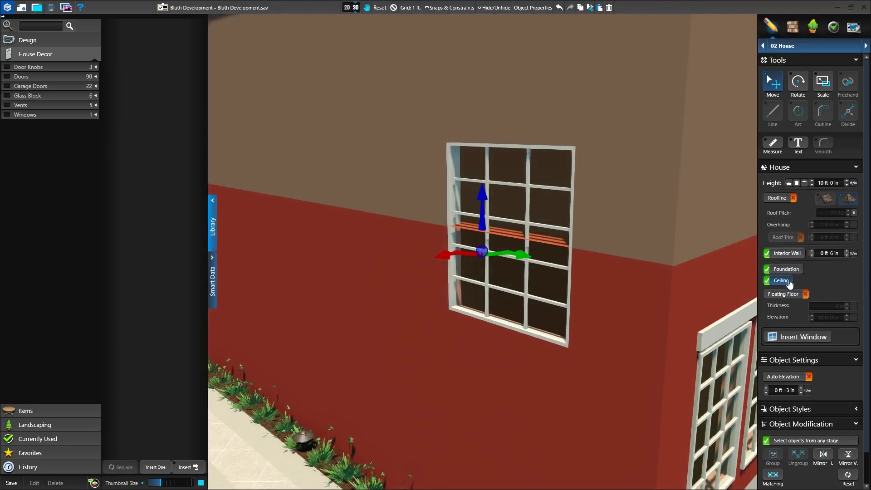
click(790, 281)
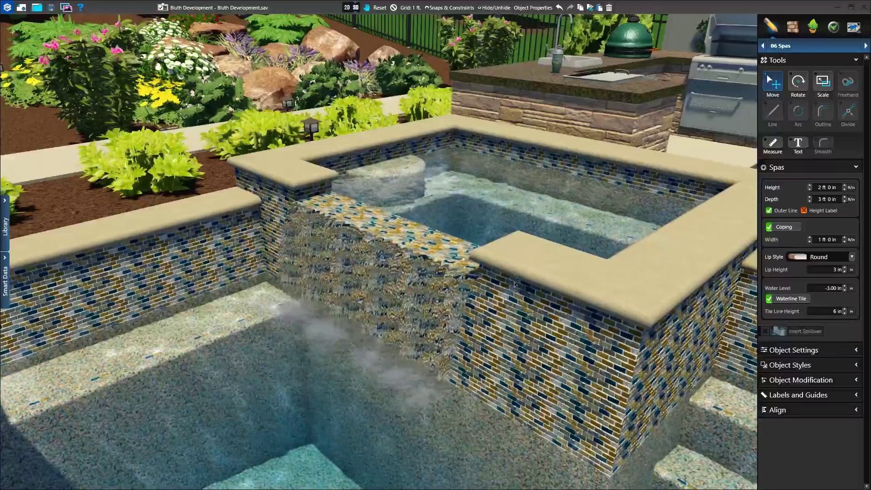
Examine the spa spillover and the raised hardscape coping, switching between the 2D and 3D views
click(352, 8)
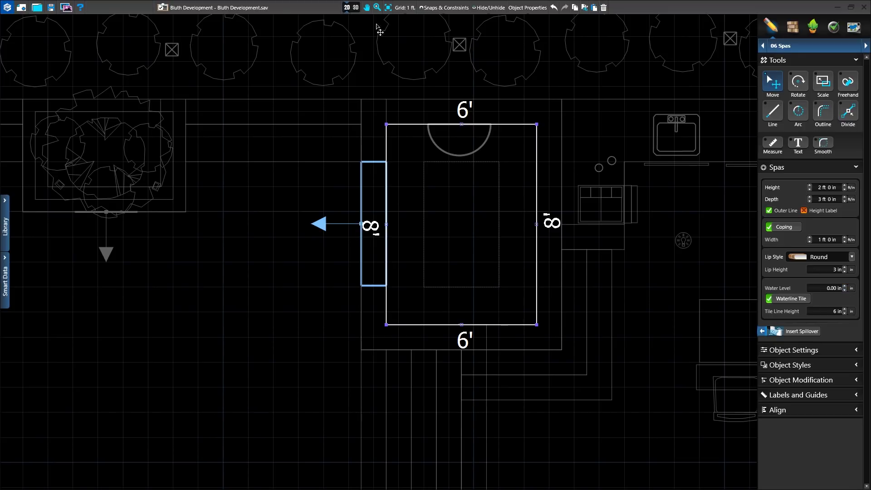
click(355, 7)
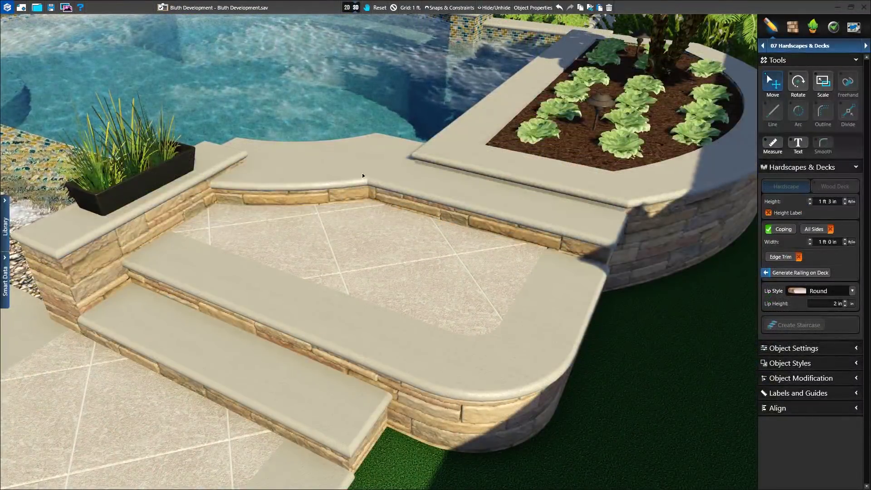
click(355, 10)
click(356, 9)
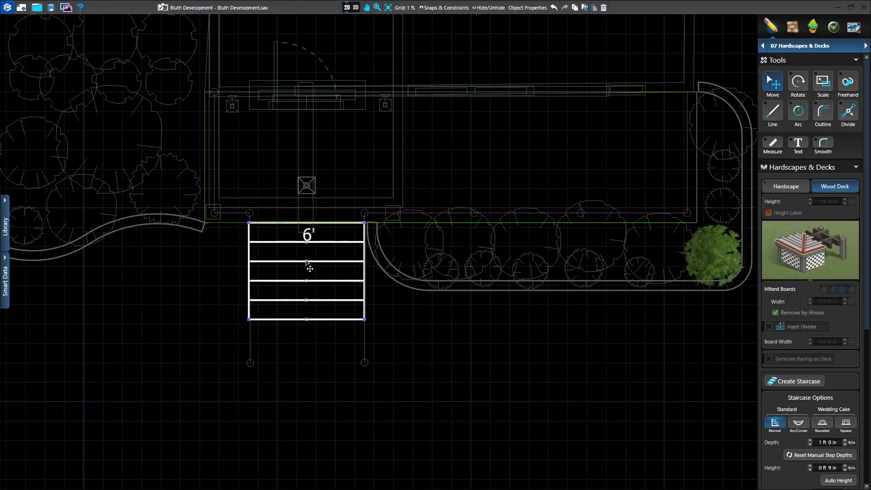
Deepen the staircase's second and fourth steps to about 2 ft each in the 2D plan, and return to 3D
drag(307, 262, 307, 282)
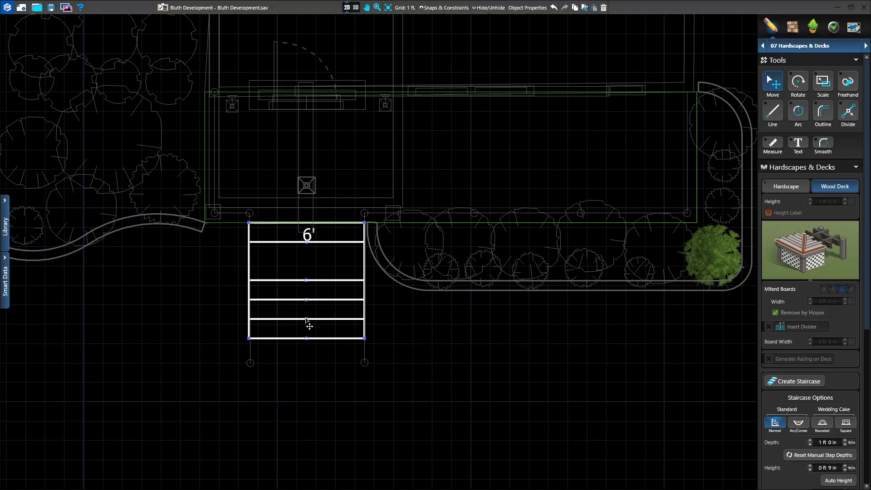
drag(307, 319, 307, 338)
click(355, 8)
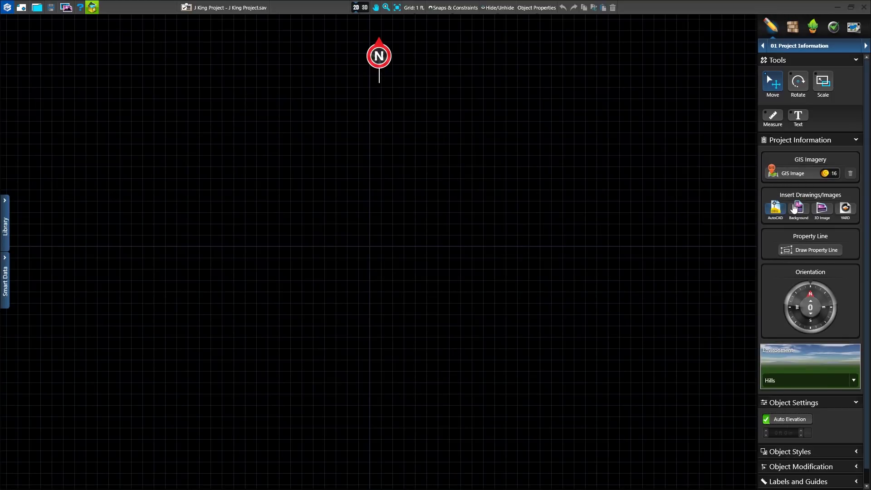
Insert a background image from a file into the empty project drawing
click(794, 208)
click(193, 122)
click(429, 289)
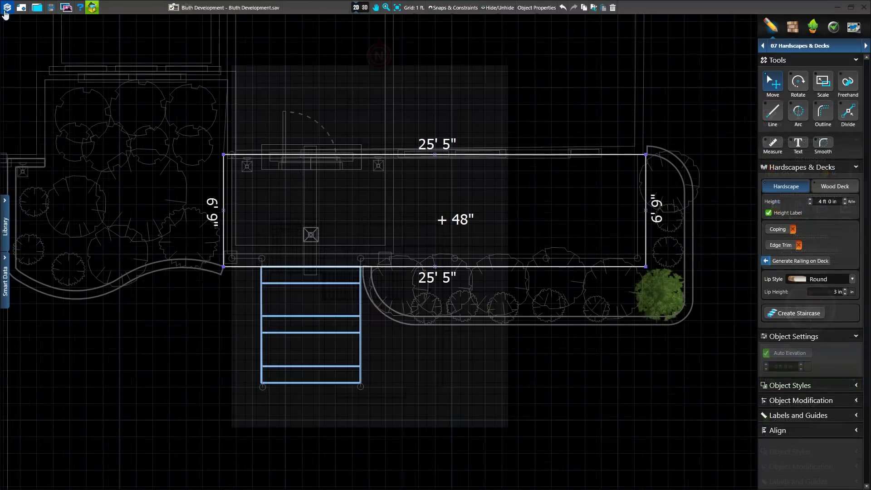
Open the program's configuration settings and adjust an option there
click(7, 8)
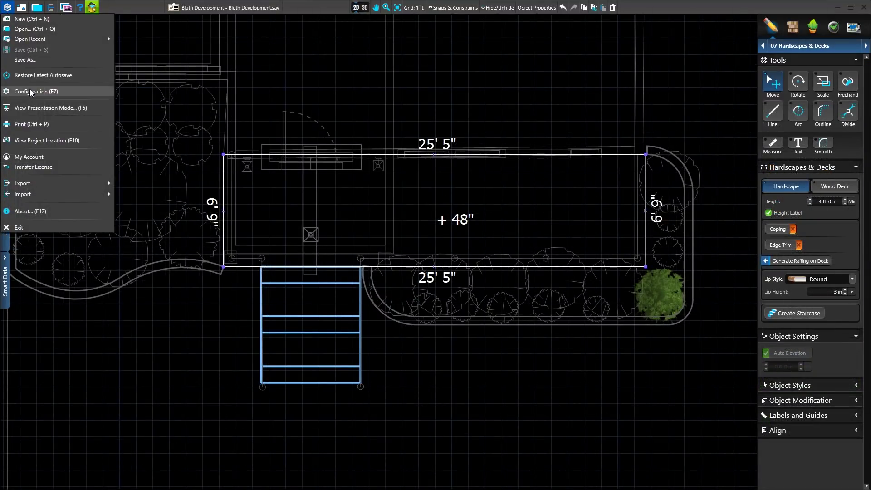
click(30, 92)
click(507, 104)
click(481, 403)
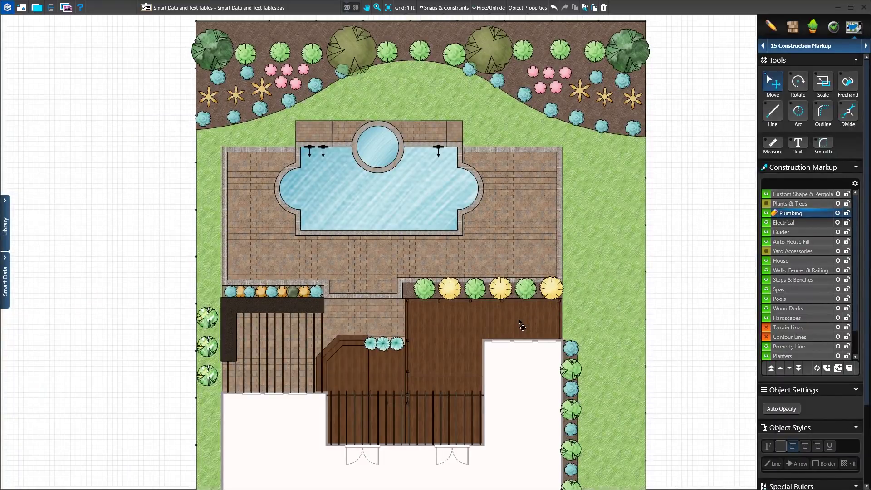
Display the height label on the large wood deck and select the Wood Decks layer
click(519, 320)
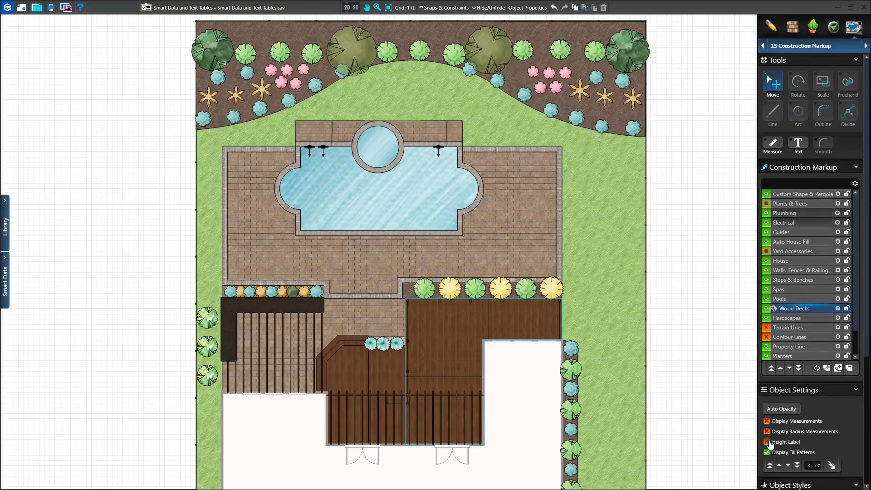
click(767, 442)
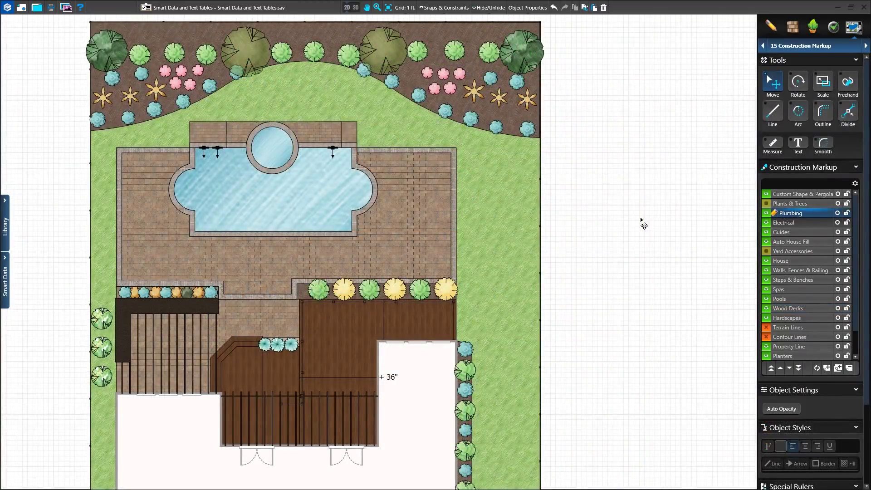
click(805, 309)
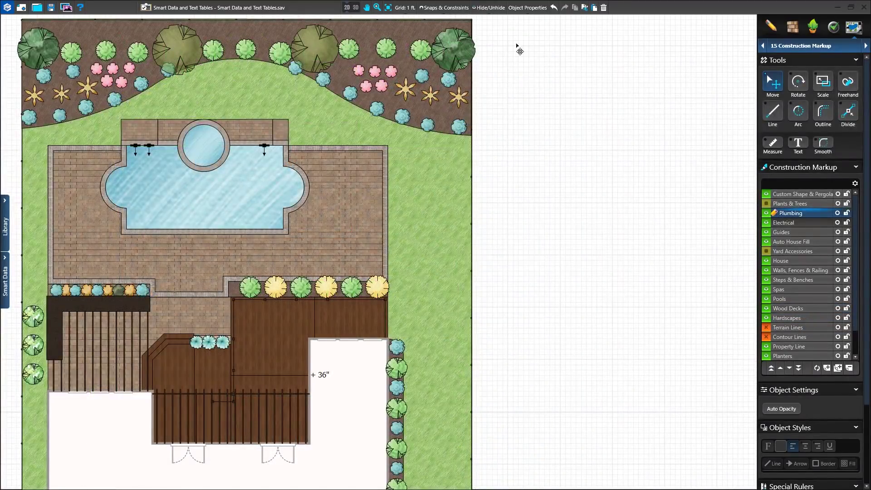
Toggle the visibility of the hardscapes' 2D Coping in the construction plan
click(493, 8)
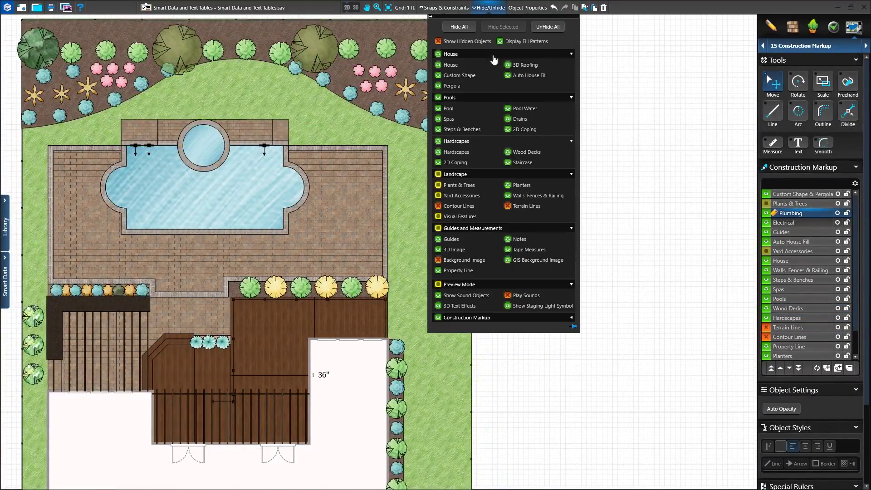
click(462, 164)
click(462, 163)
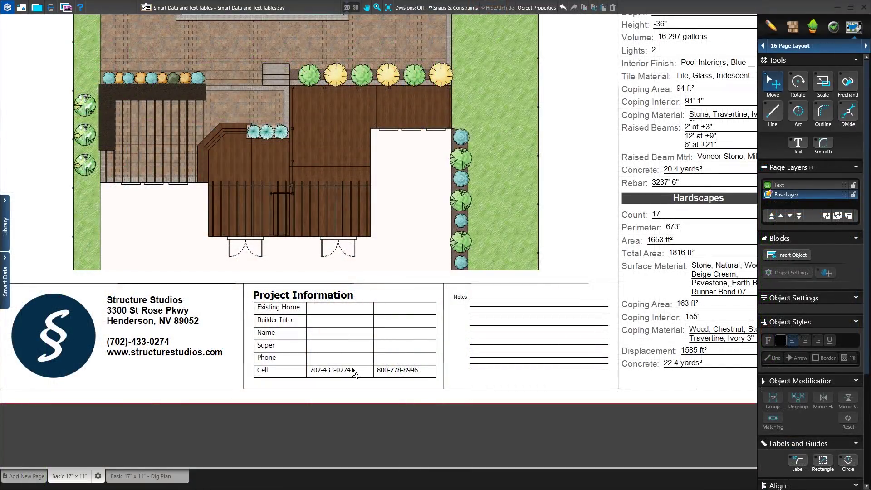
Merge the two filled phone-number cells in the Cell row of the Project Information table, and unmerge them again
double_click(356, 375)
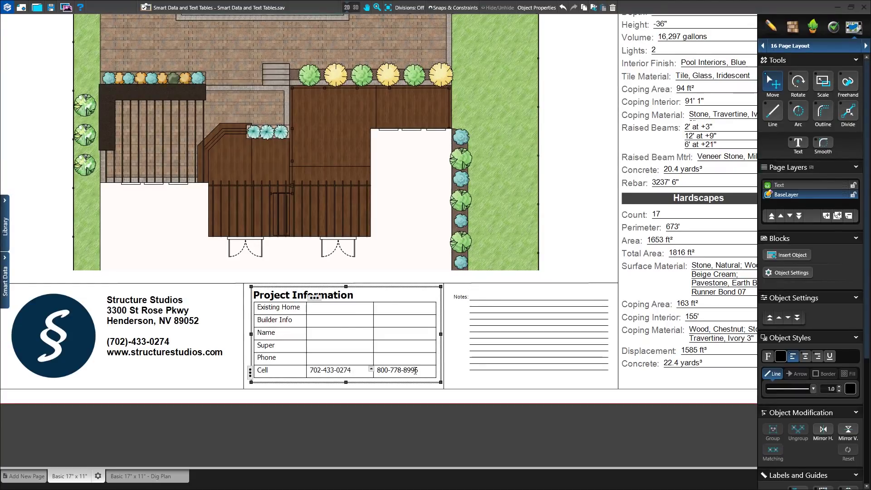
drag(416, 371, 358, 371)
click(372, 369)
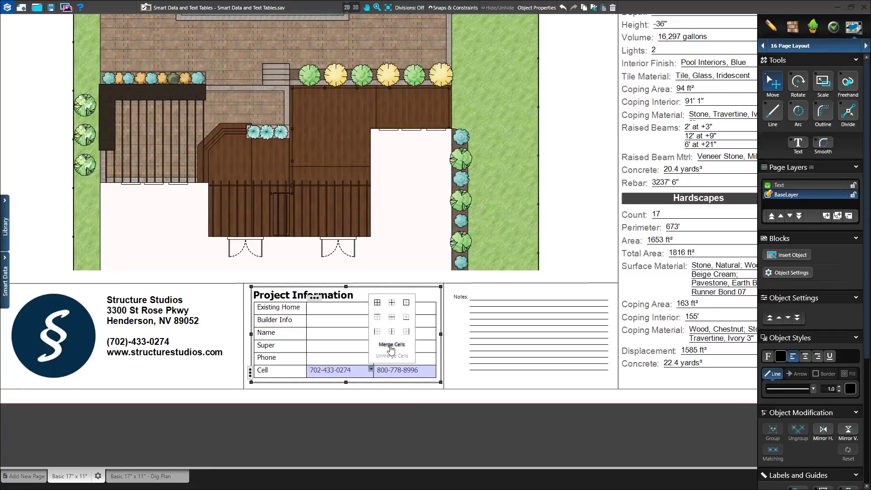
click(391, 345)
click(434, 368)
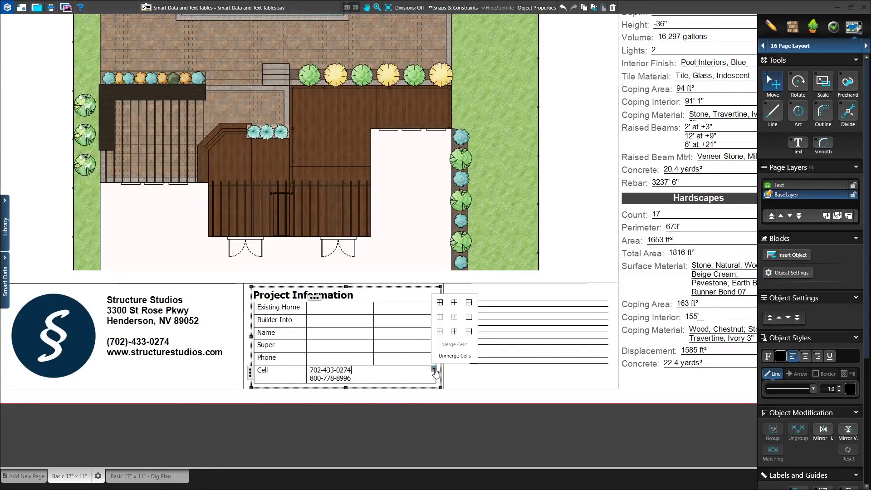
click(447, 358)
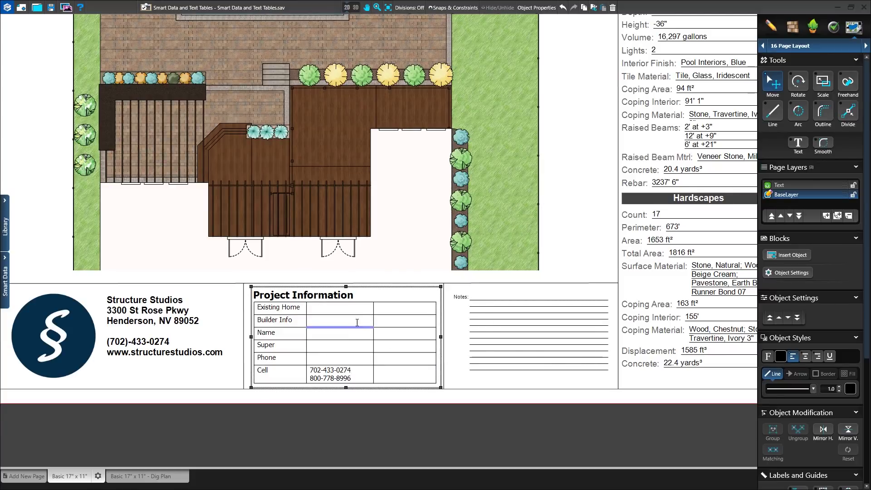
Select the Existing Home row's middle cell and apply an option to the Project Information table's middle column
click(327, 307)
click(315, 298)
click(327, 279)
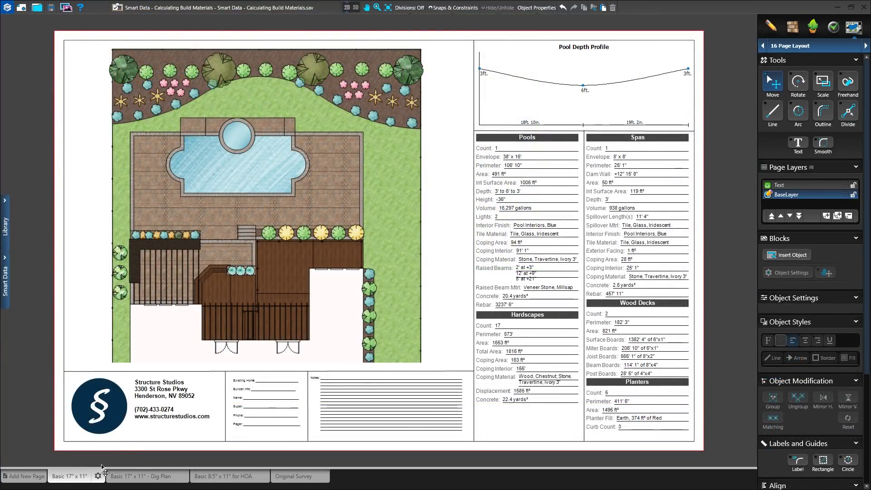
Reposition the Basic 17" x 11" page among the layout pages of the Calculating Build Materials project
mouse_move(78, 478)
mouse_down()
mouse_move(177, 480)
mouse_move(86, 479)
mouse_up()
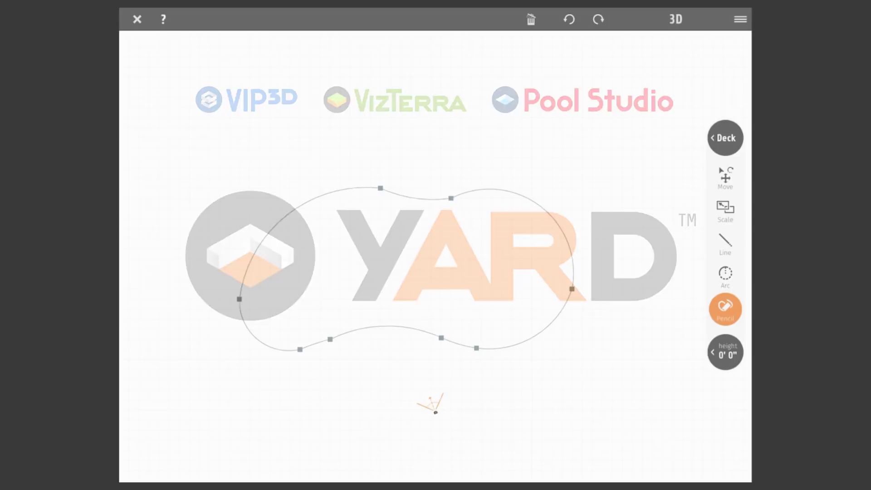
In the YARD app, sketch a freehand deck outline around the pool's upper side, with a top curve about 26 ft long, and accept it
mouse_move(242, 281)
mouse_down()
mouse_move(213, 222)
mouse_move(205, 149)
mouse_move(225, 92)
mouse_move(271, 68)
mouse_move(404, 85)
mouse_move(581, 65)
mouse_move(634, 88)
mouse_move(654, 133)
mouse_move(644, 193)
mouse_move(573, 285)
mouse_up()
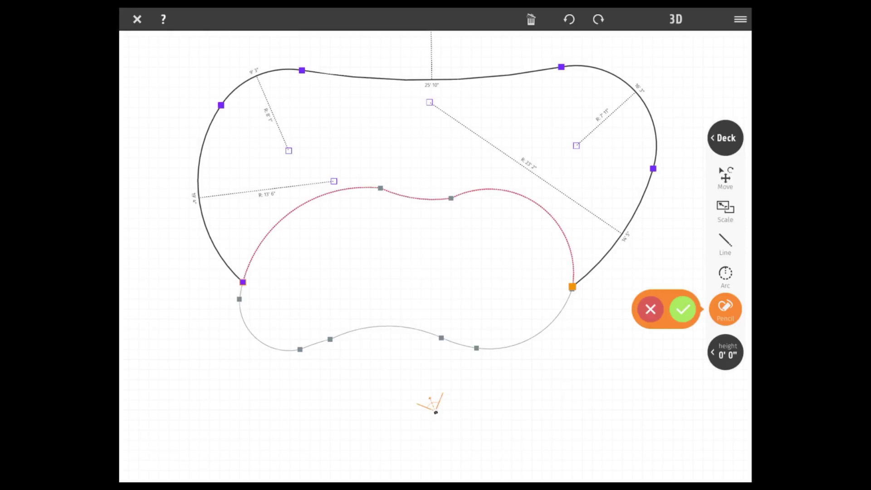
click(683, 309)
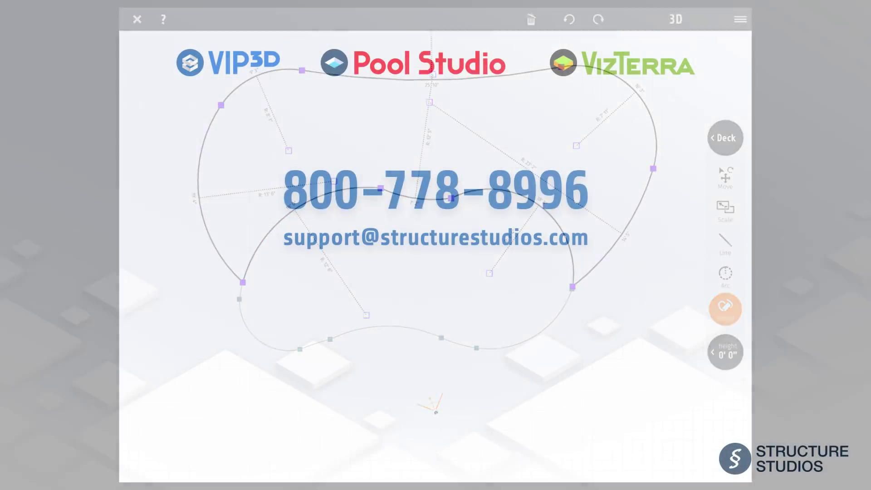